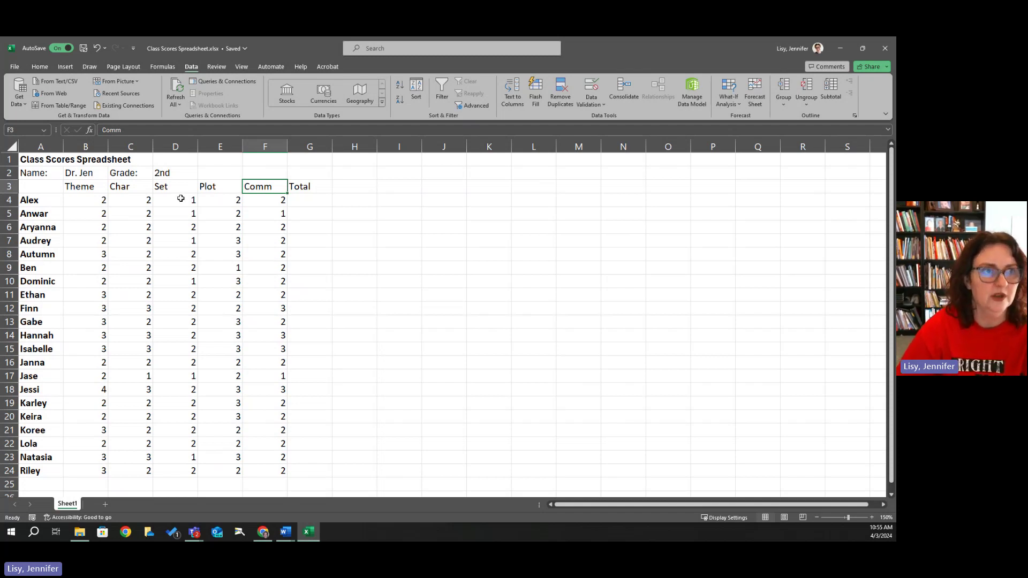
- Apply borders around all cells of the score table in range A3:G24
drag(44, 187, 323, 474)
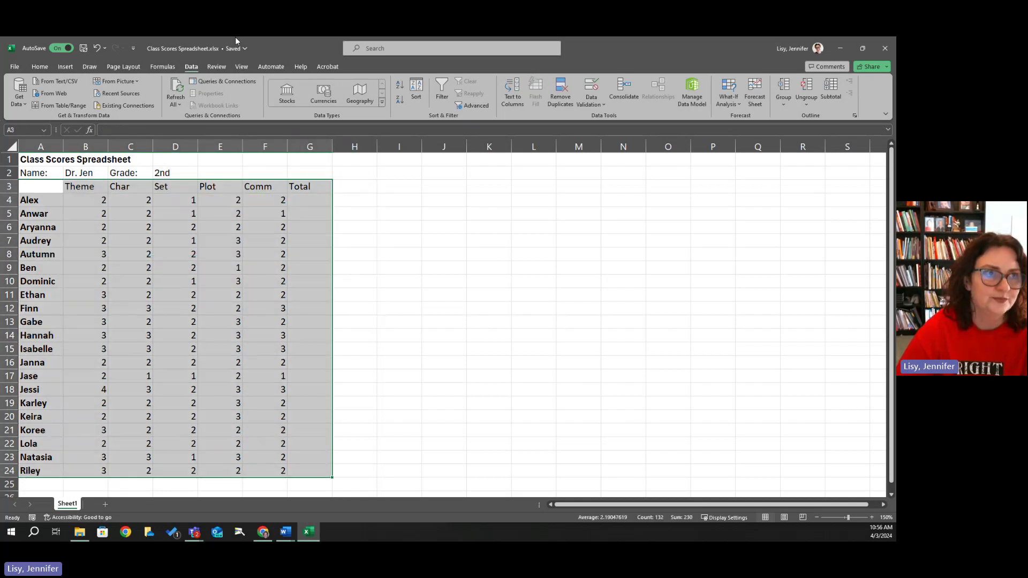
click(40, 68)
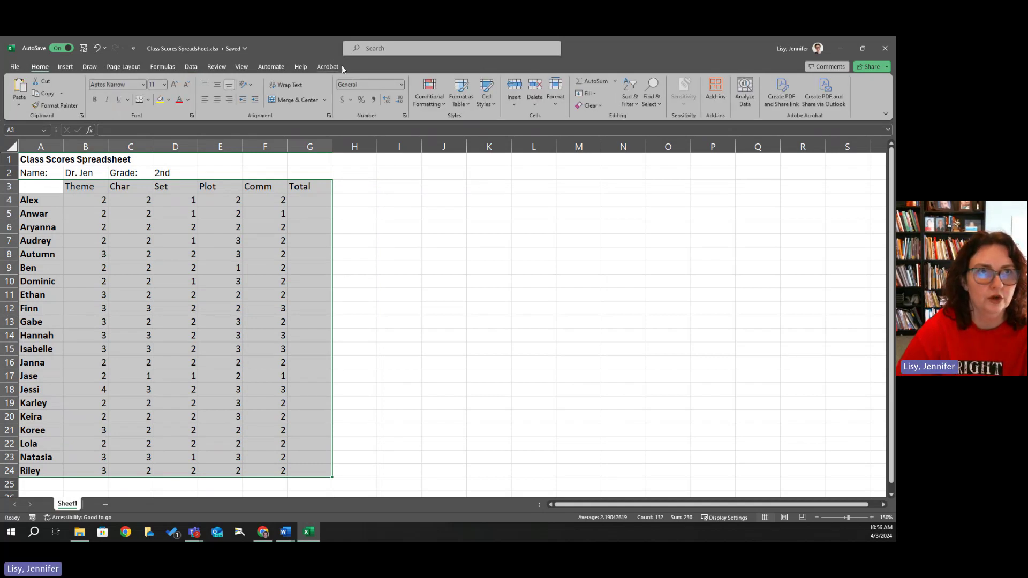
click(149, 102)
click(165, 193)
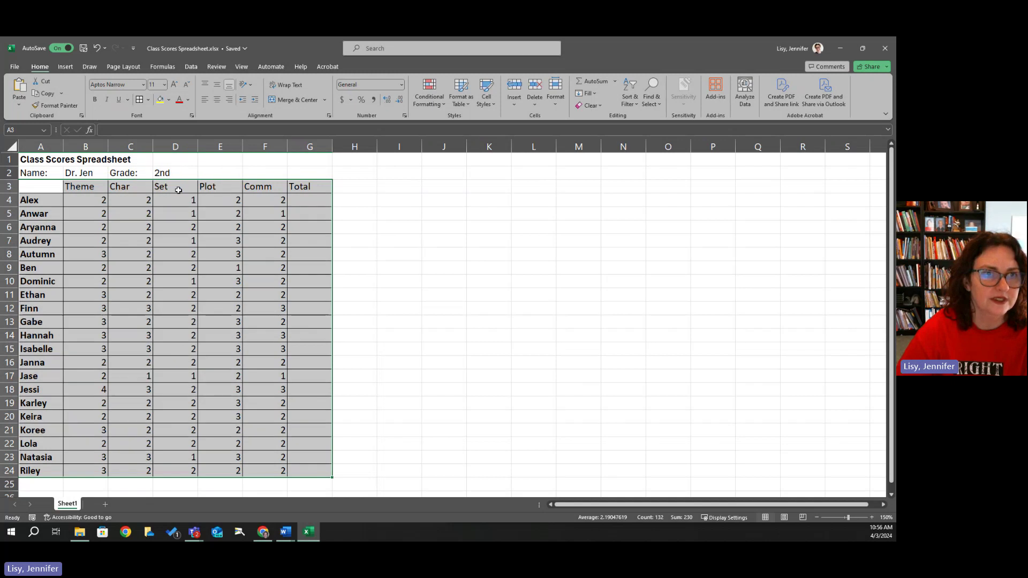
- Center the contents of the score table A3:G24, but left-align column A with the student names
click(217, 102)
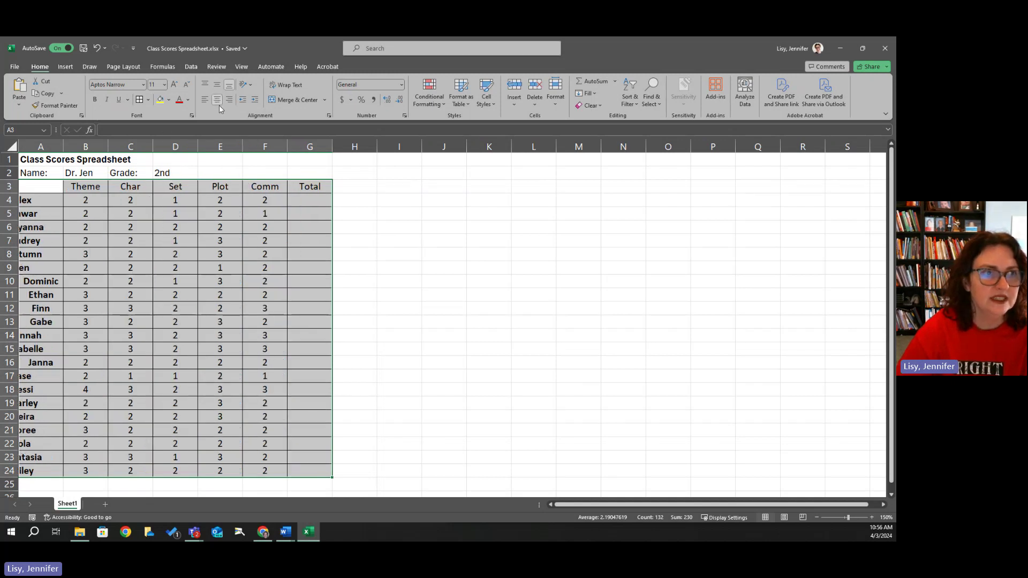
click(280, 296)
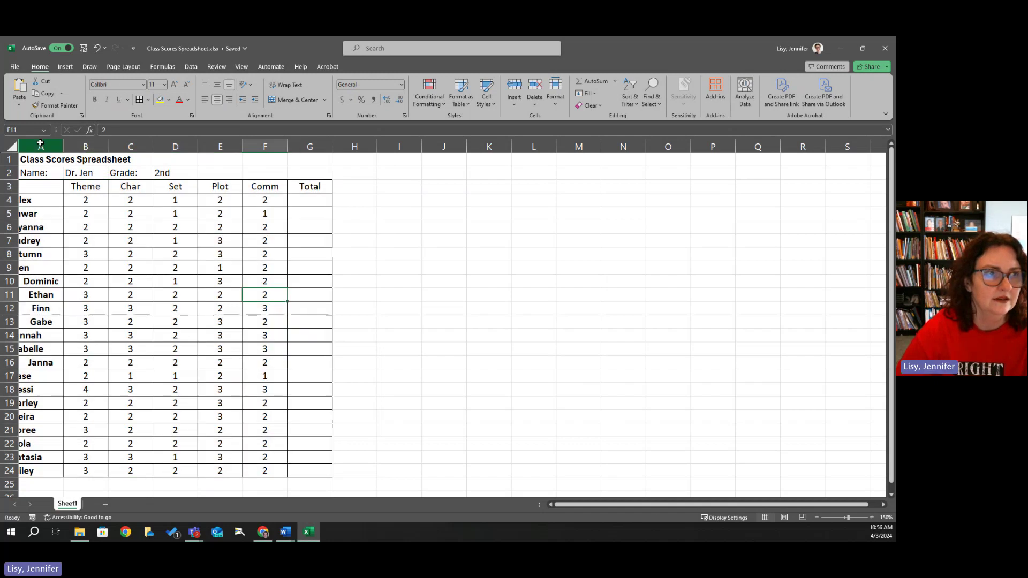
click(41, 147)
click(205, 103)
click(267, 295)
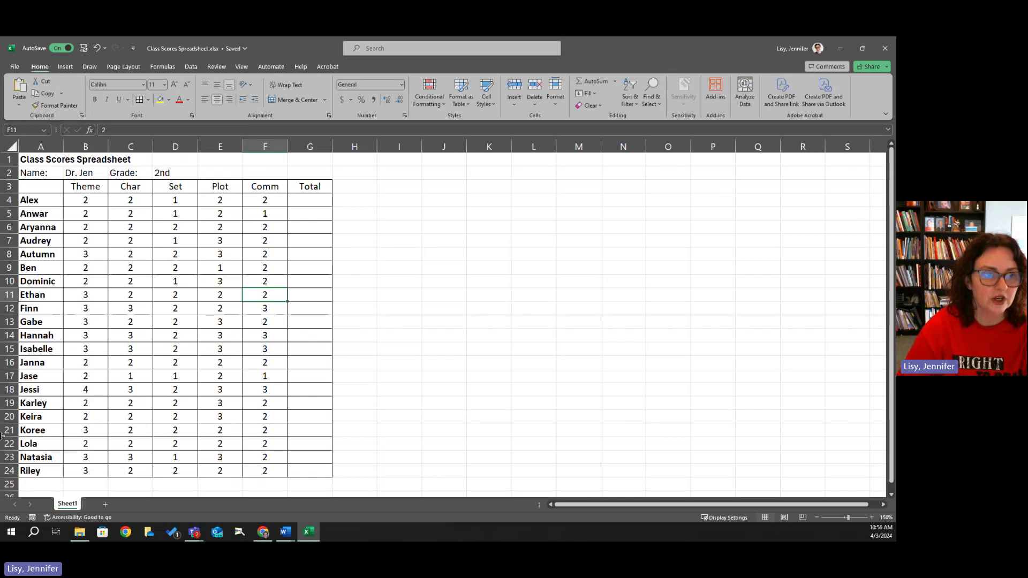
- Enter a SUM formula in cell G4 that totals the first student's scores in B4:F4
click(304, 199)
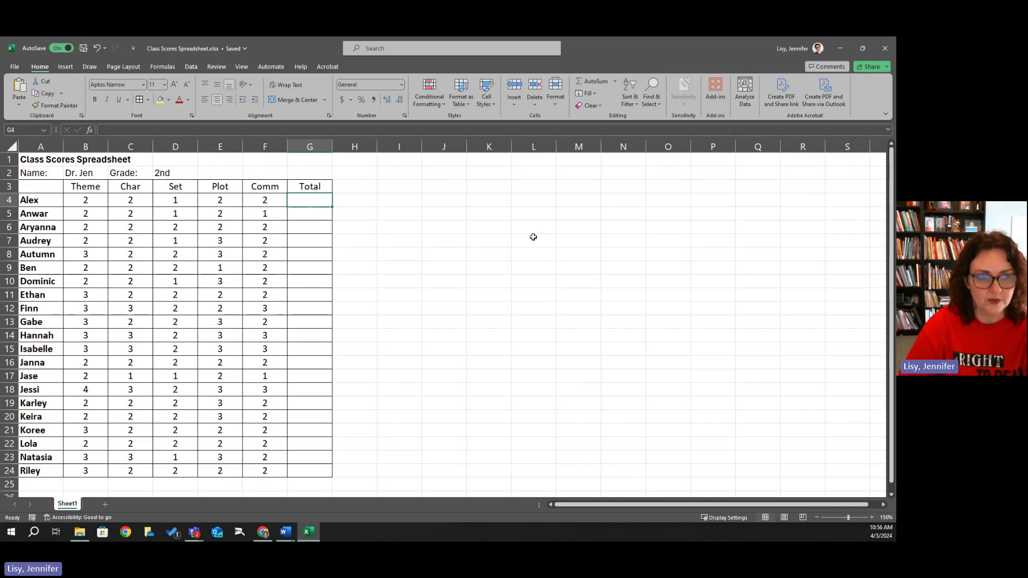
text(=)
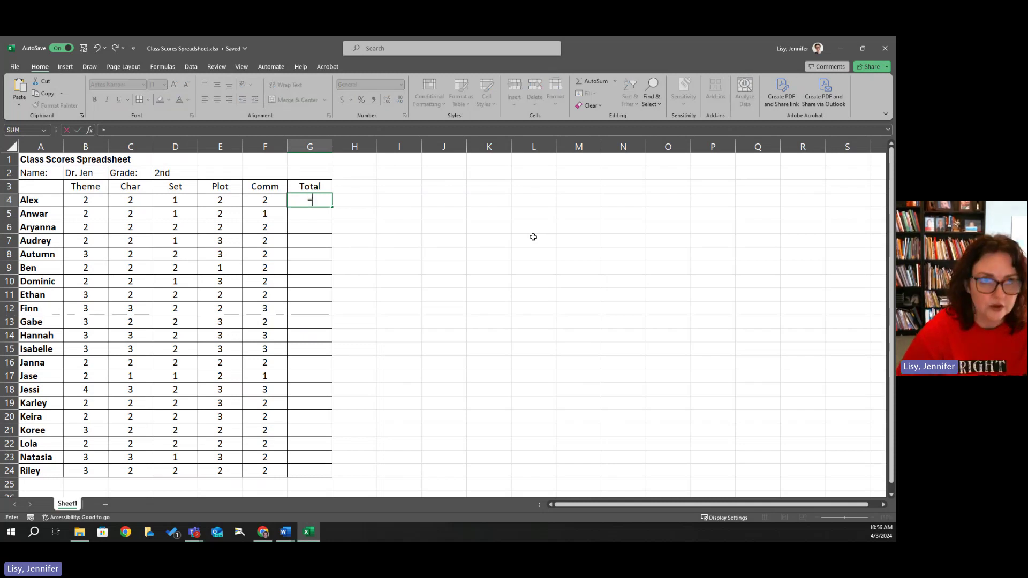
text(sum()
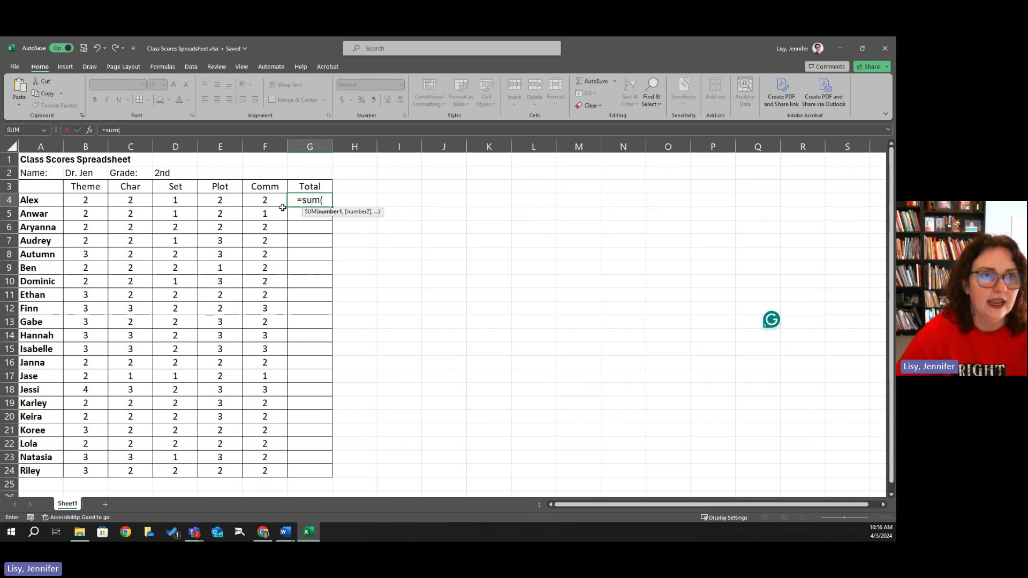
drag(282, 207, 76, 193)
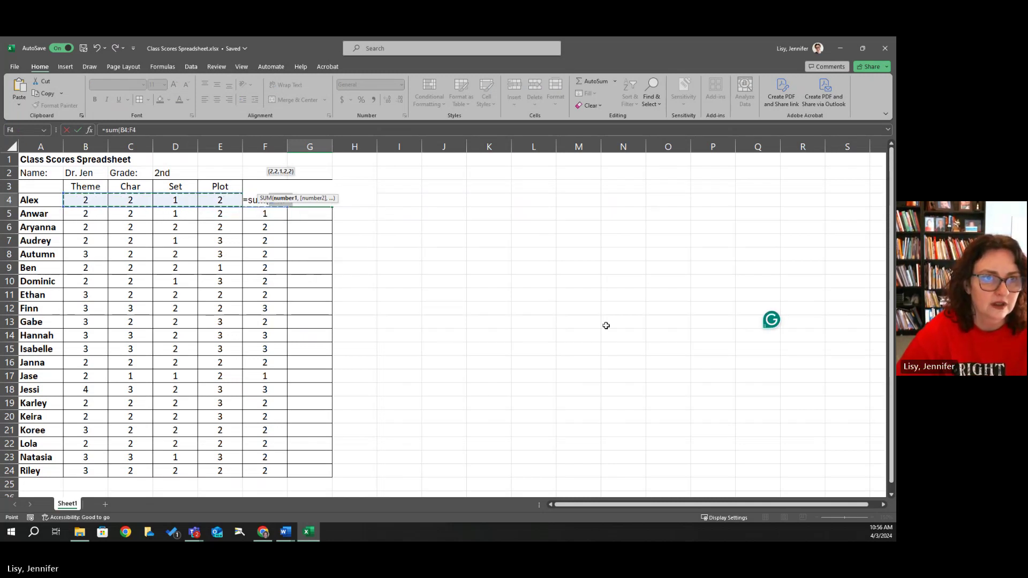
key(Return)
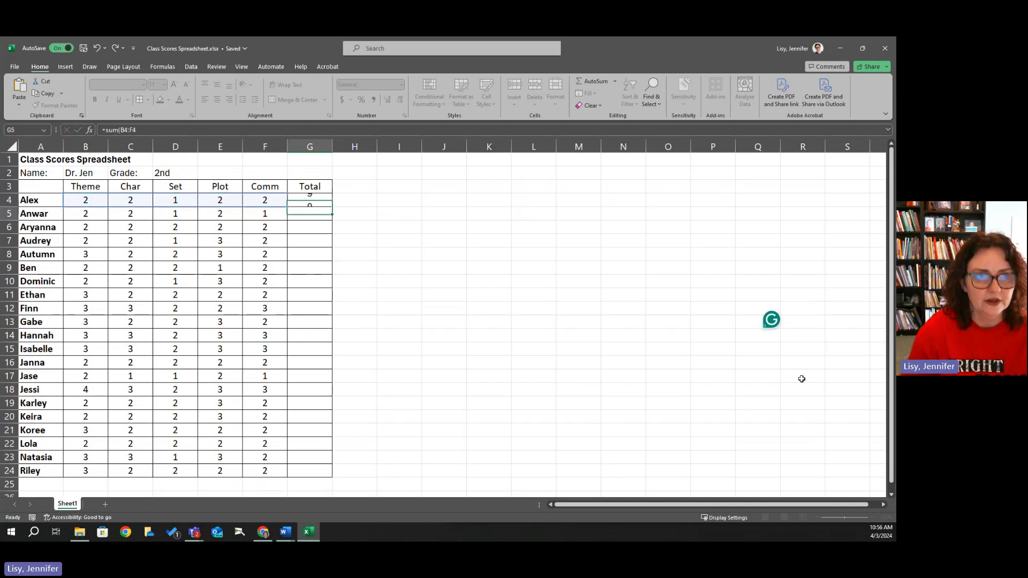
- Copy the total formula from cell G4 into cell G5
key(Up)
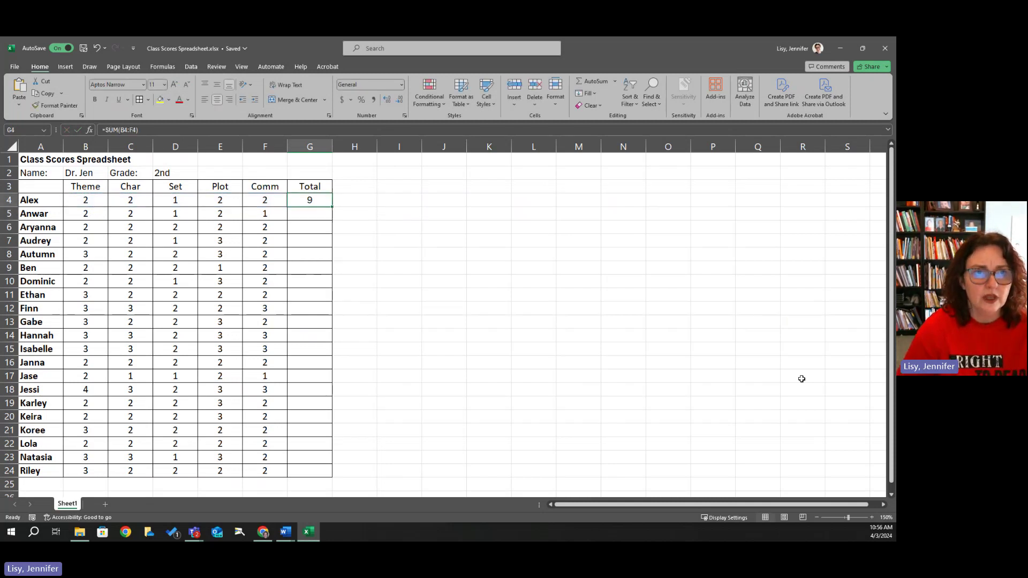
key(ctrl+c)
key(Down)
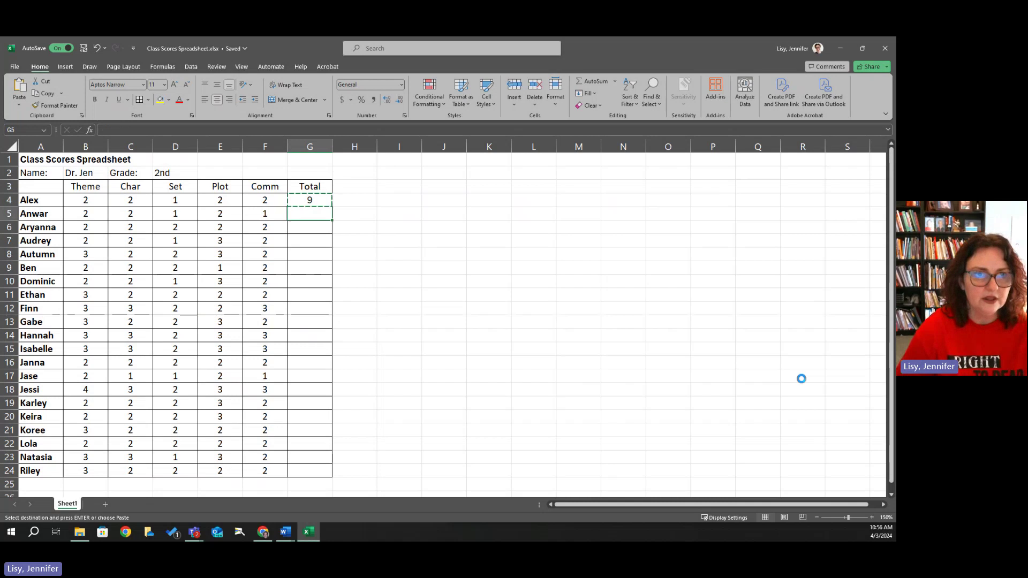
key(ctrl+v)
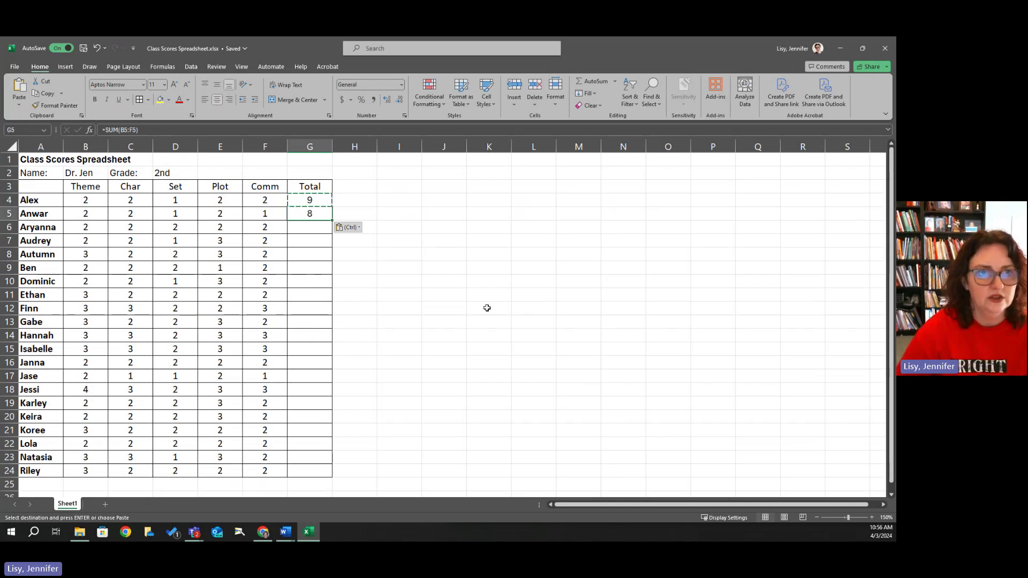
right_click(312, 213)
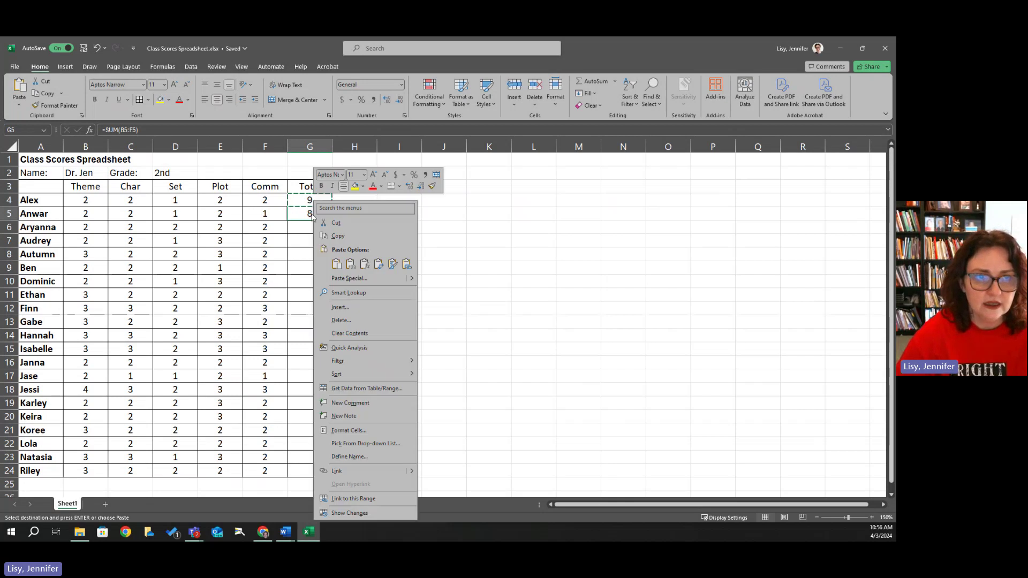
click(298, 227)
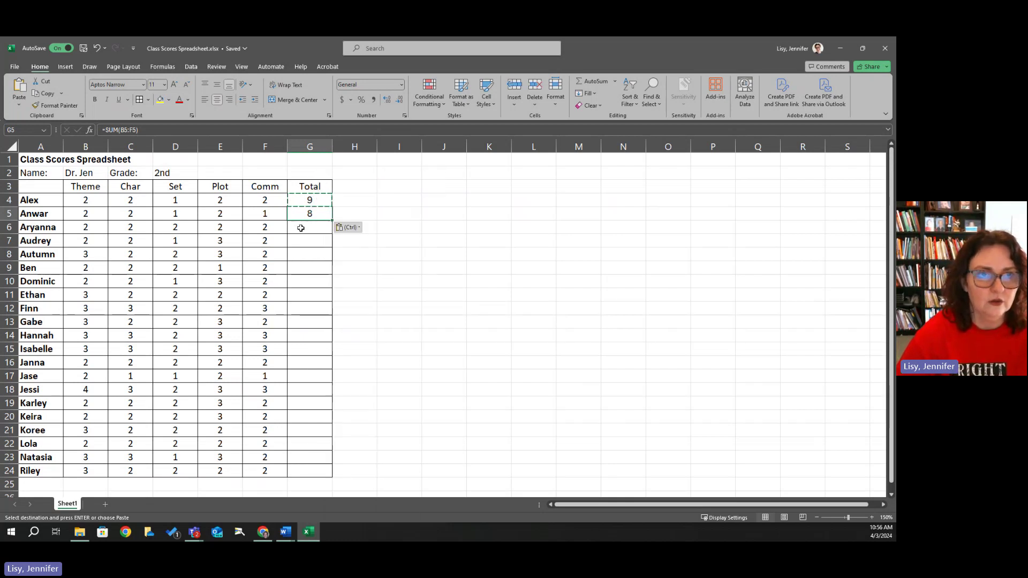
right_click(303, 232)
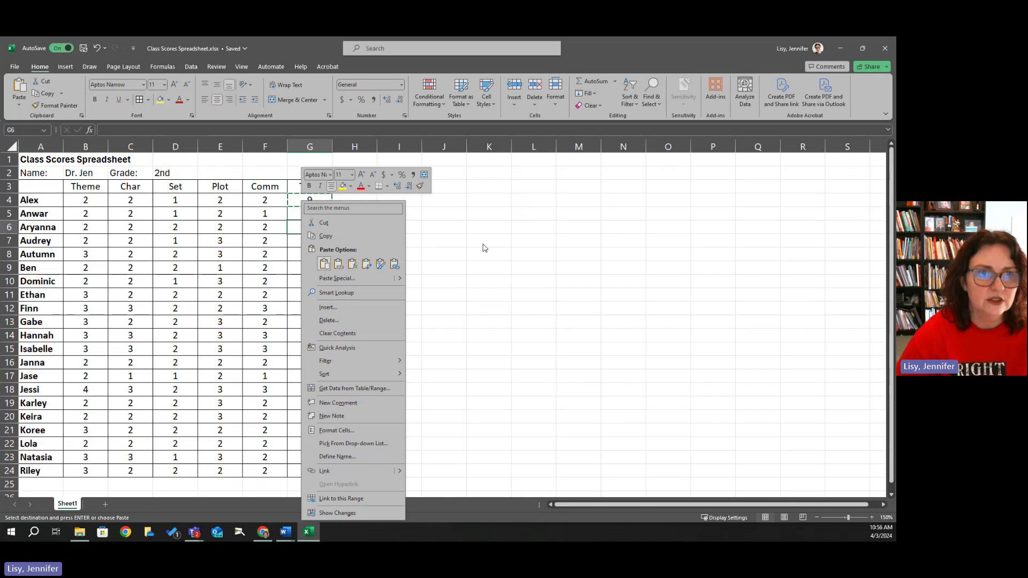
- Fill the total formula from G5 down to G24 for all remaining students
click(329, 213)
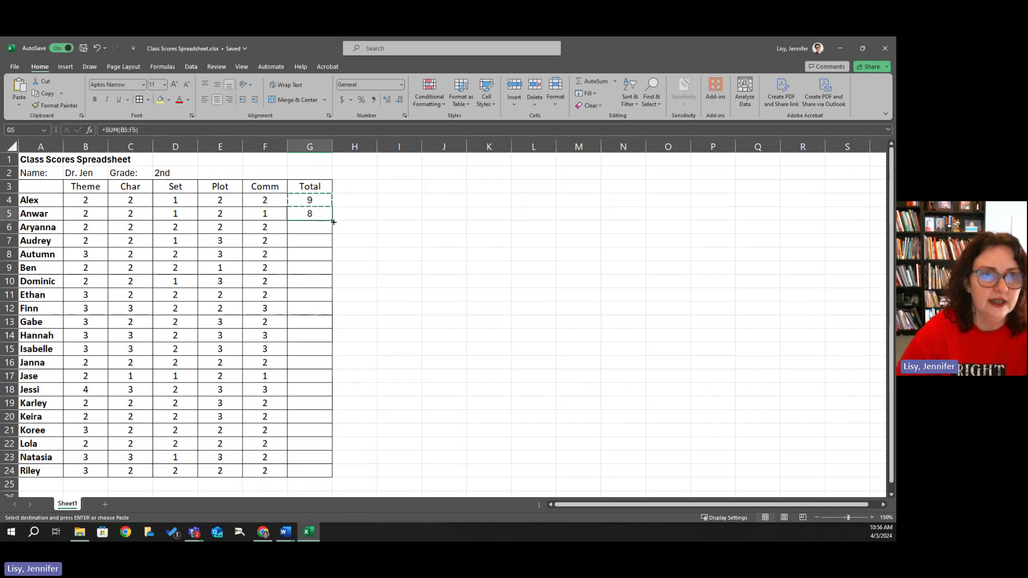
drag(333, 221, 311, 473)
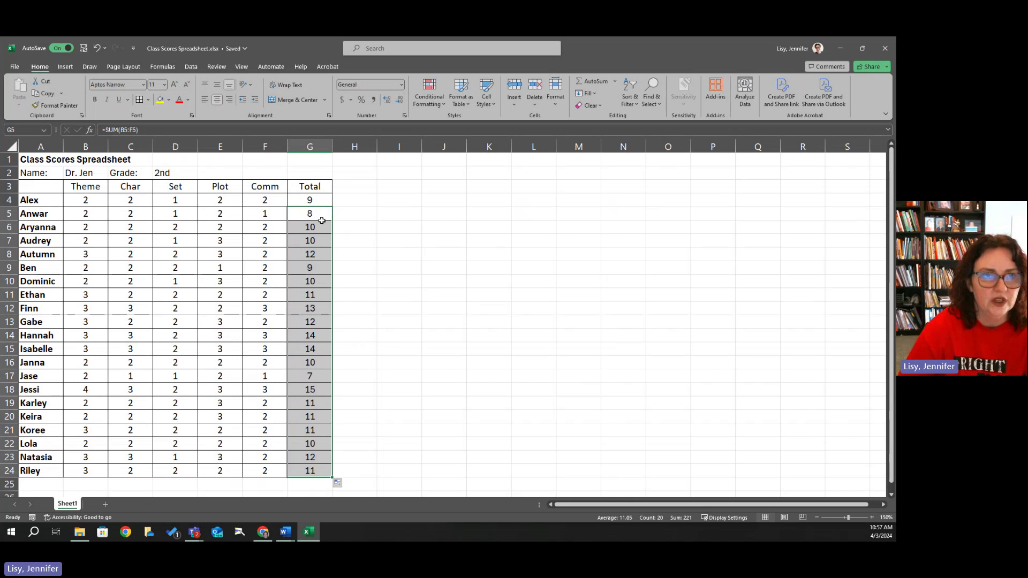
click(426, 373)
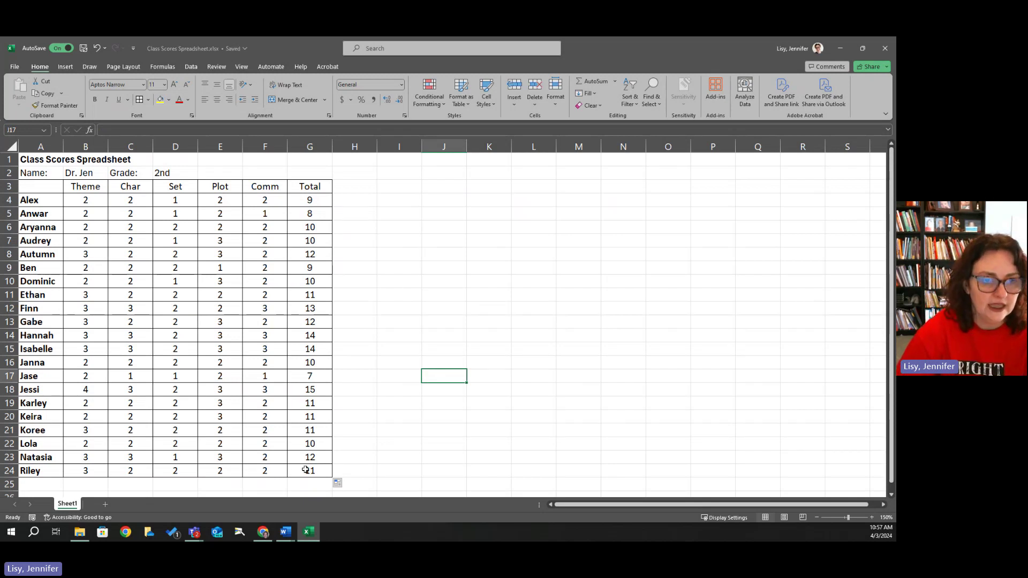
- Sort the score table A3:G24 by the Total column, from largest to smallest
drag(309, 471, 13, 190)
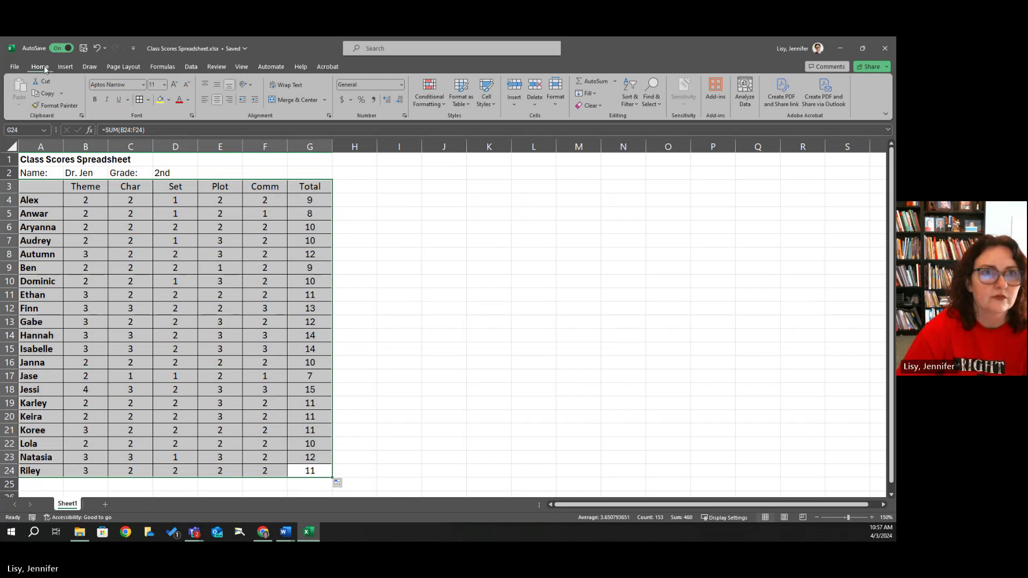
click(193, 67)
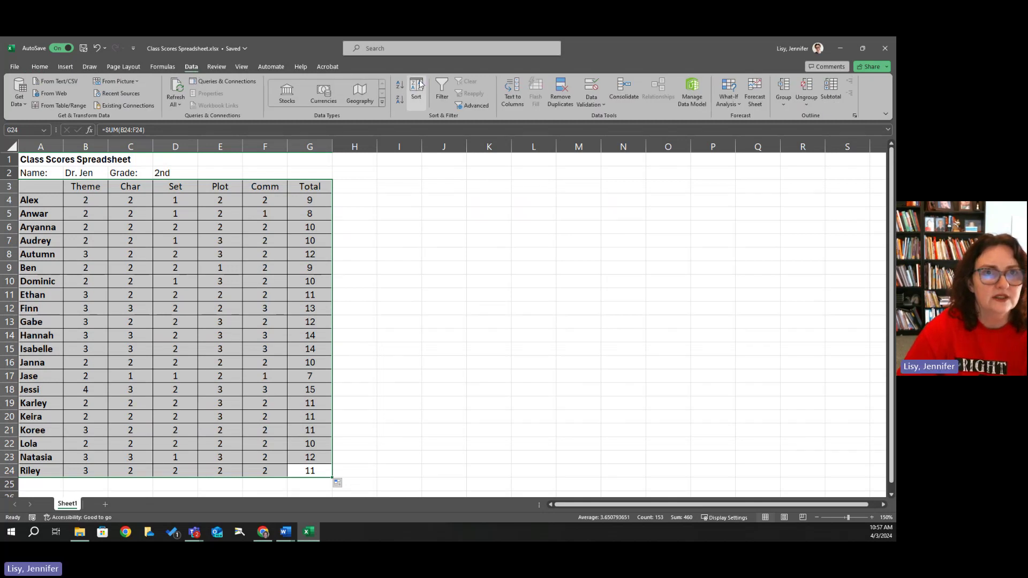
click(416, 100)
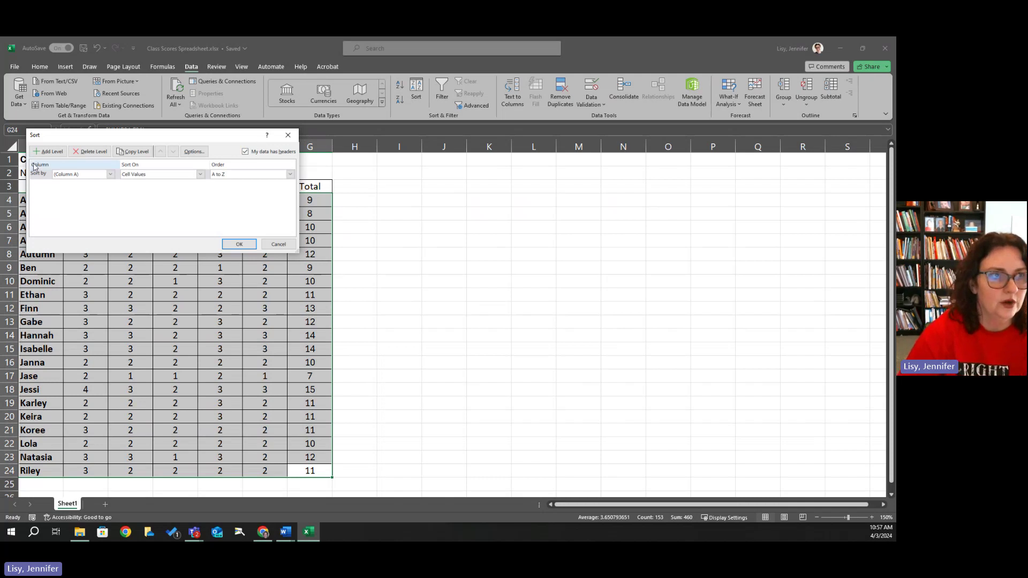
click(111, 174)
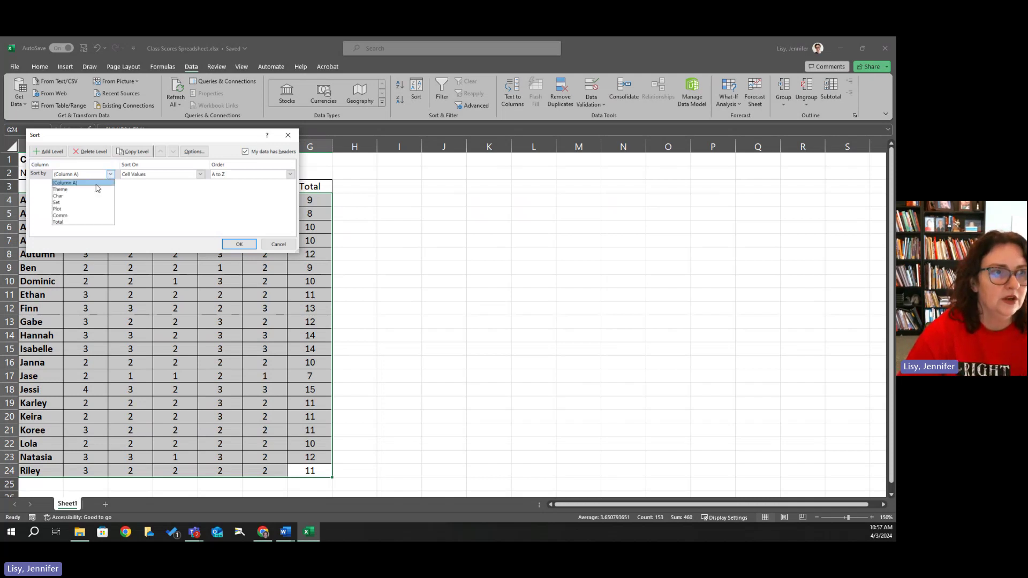
click(70, 221)
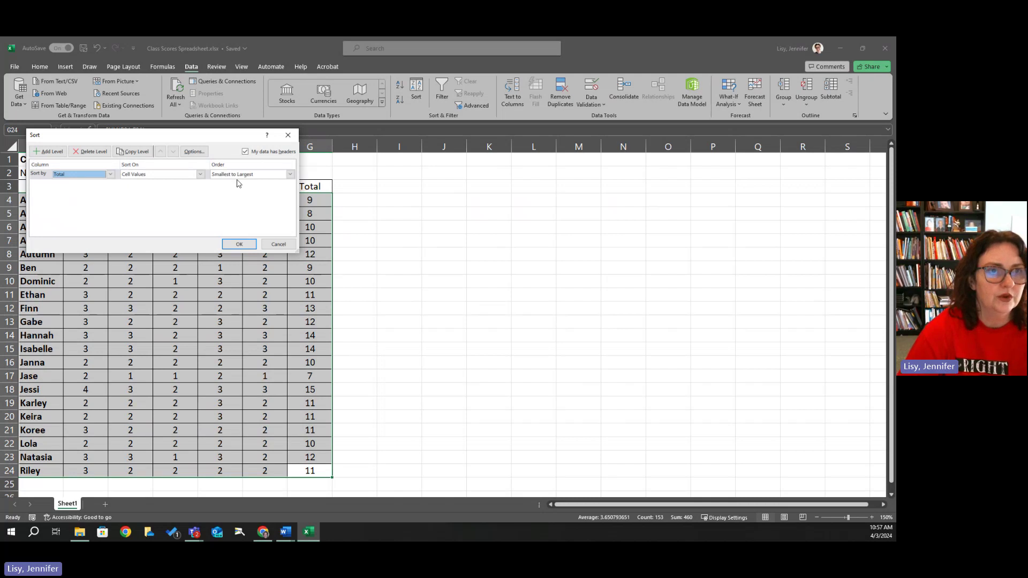
click(290, 175)
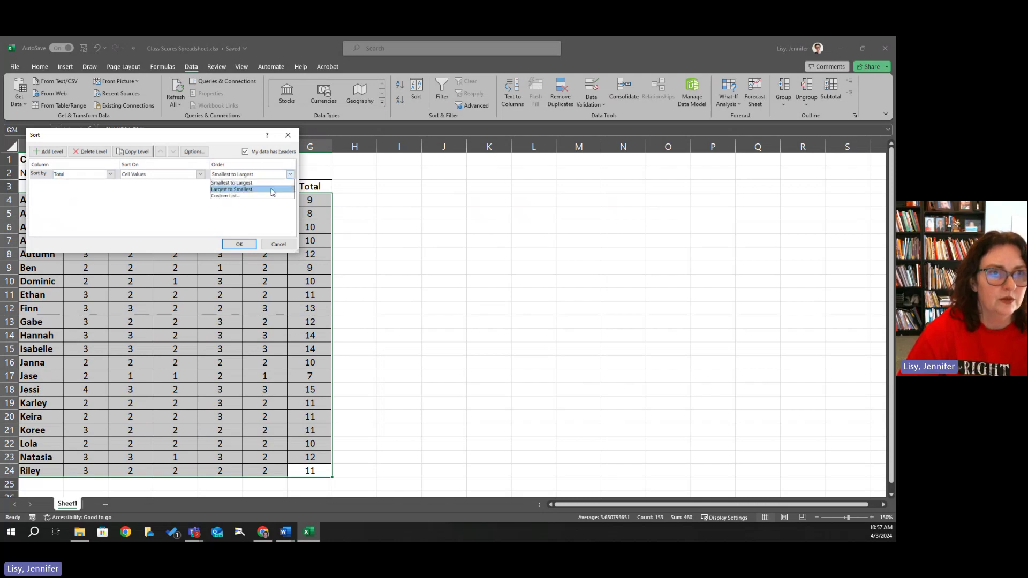
click(272, 190)
click(240, 244)
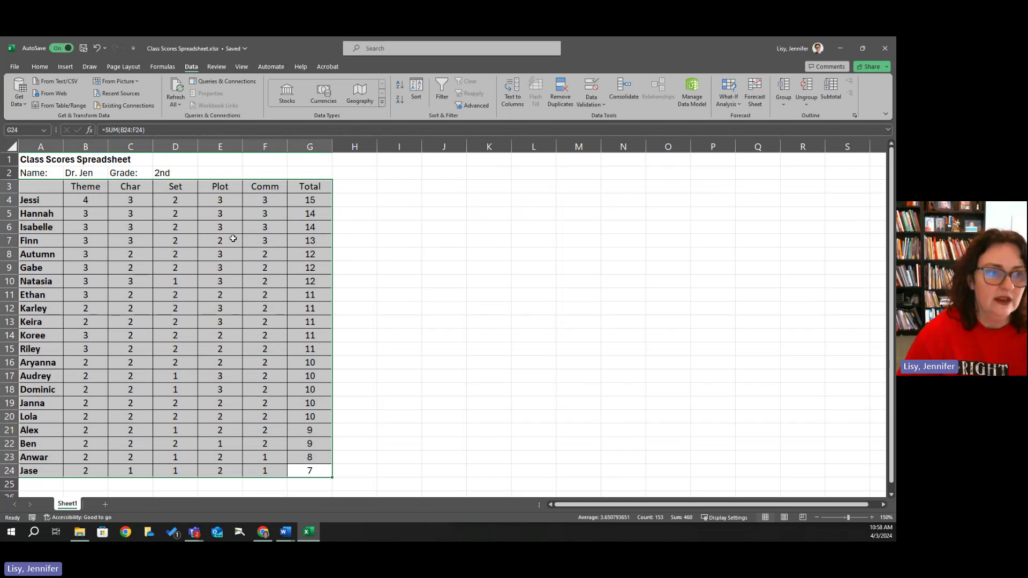
- Append an asterisk to the student names in cells A23 and A4
double_click(49, 456)
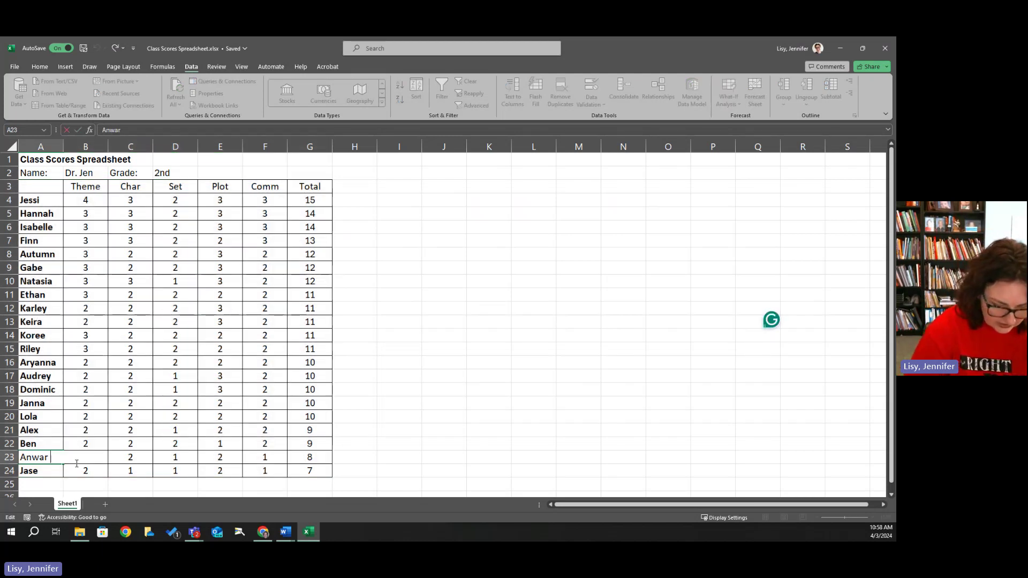
text(*)
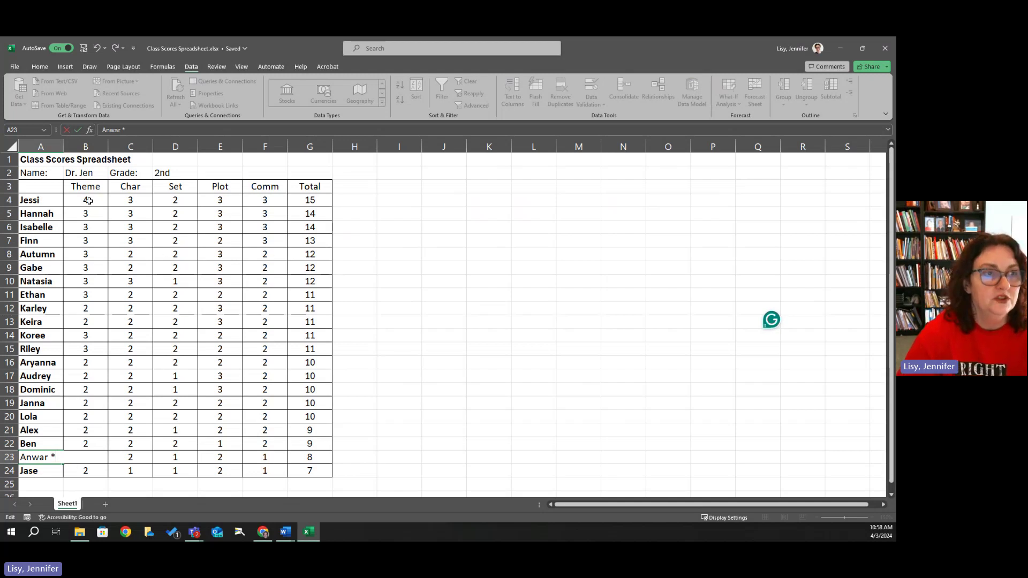
double_click(47, 201)
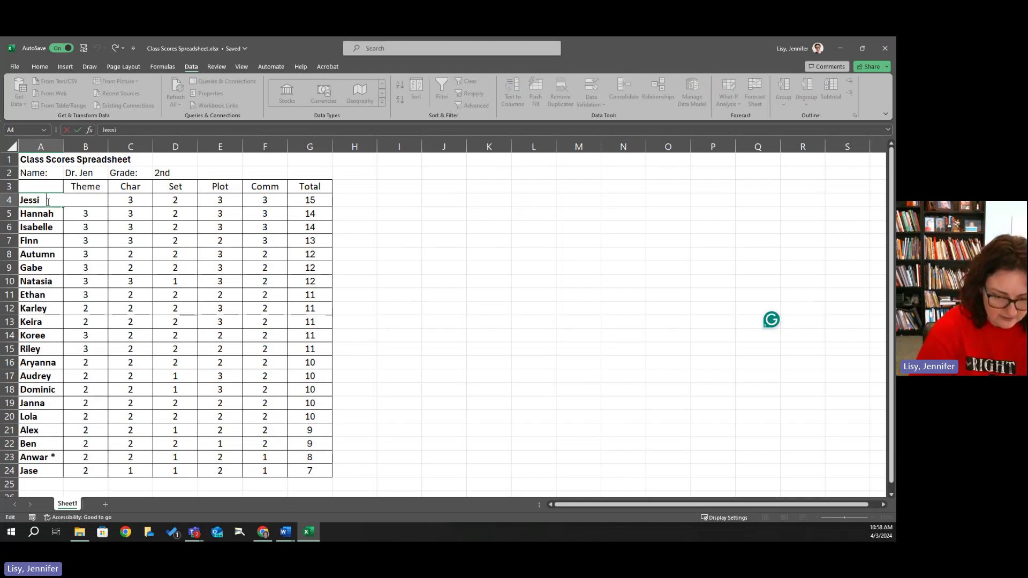
text(*)
key(Return)
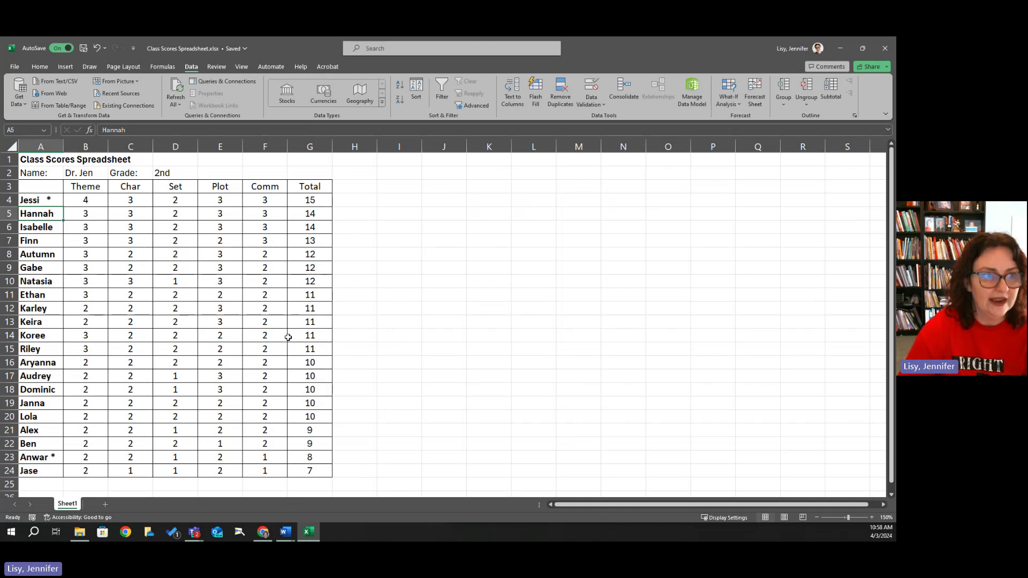
- Append an asterisk to the student name in cell A14, in the middle of the sorted list
click(53, 321)
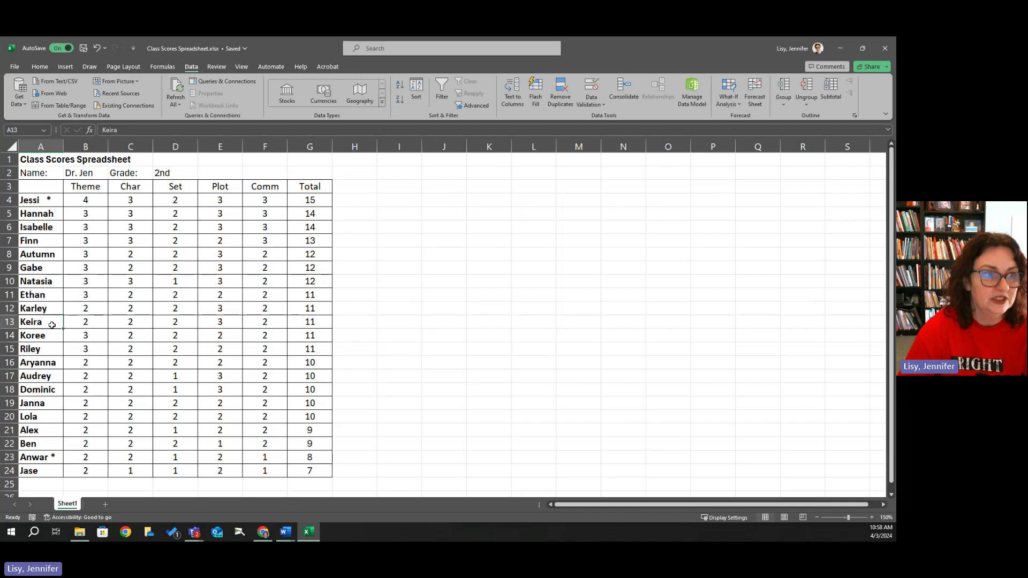
click(50, 341)
double_click(50, 335)
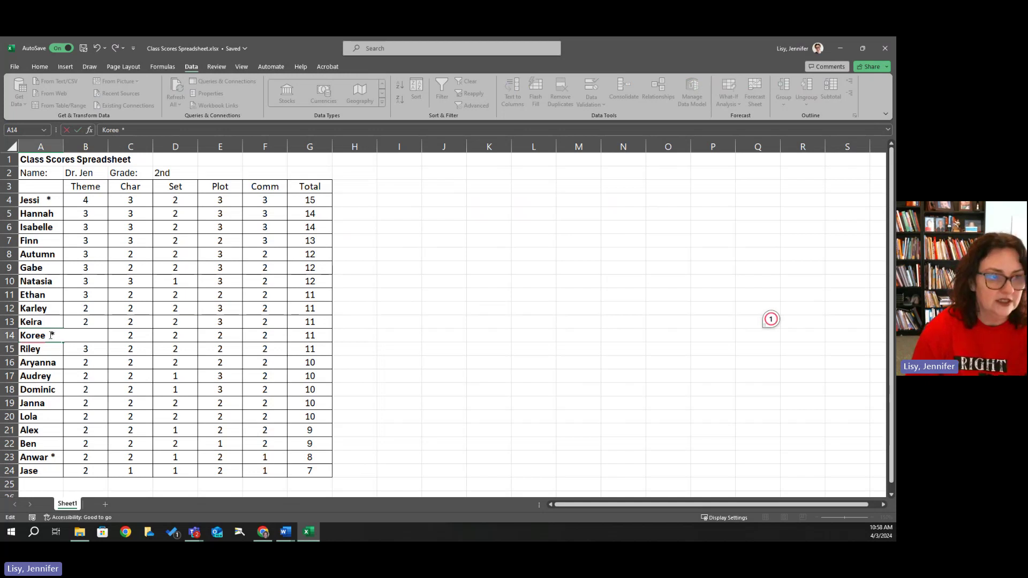
key(Return)
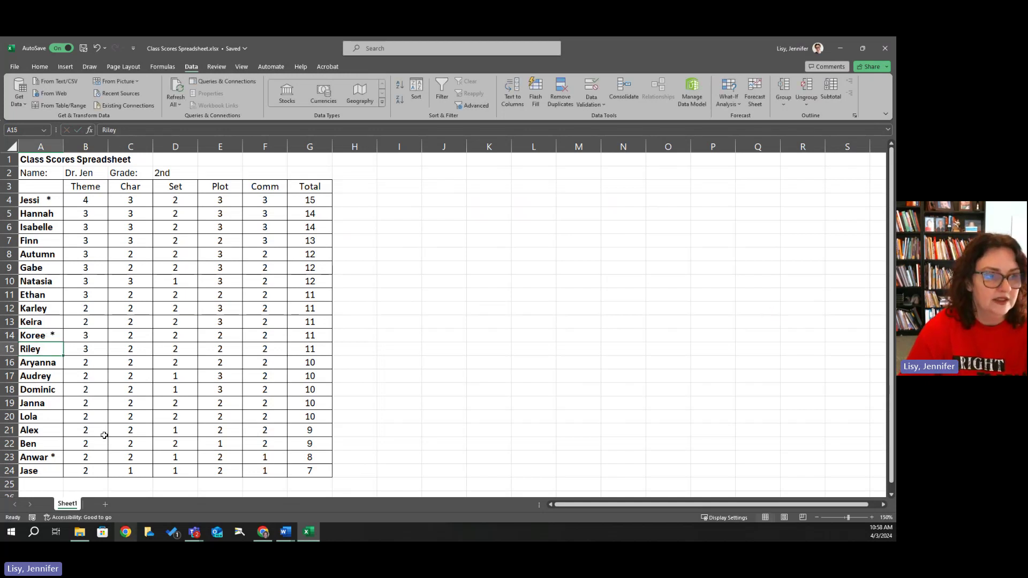